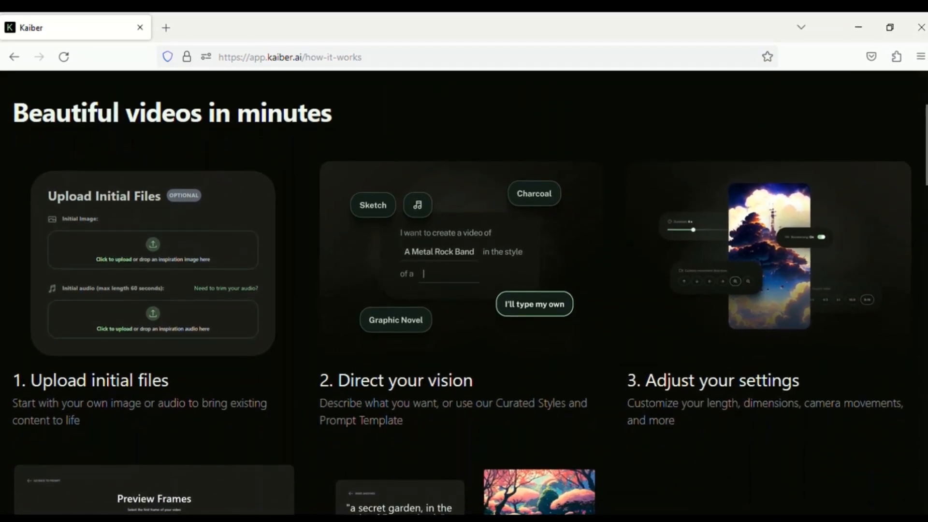
Read through the five-stage how-it-works overview, from uploading initial files to downloading the video.
scroll(464, 290, down, 1)
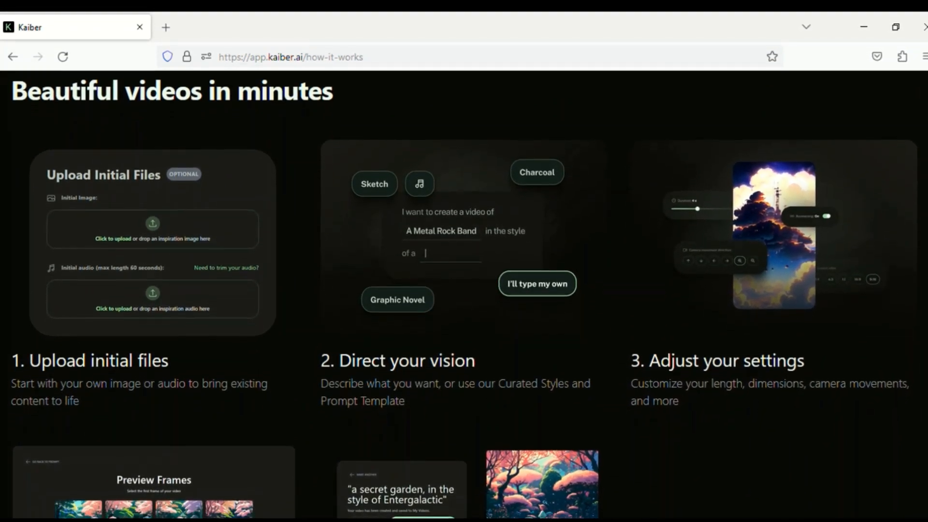
scroll(464, 290, down, 1)
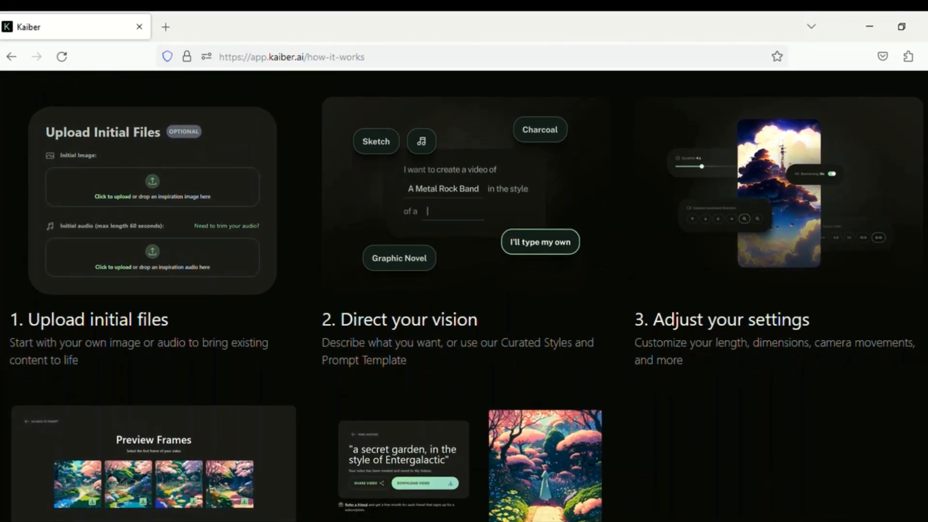
scroll(464, 290, down, 1)
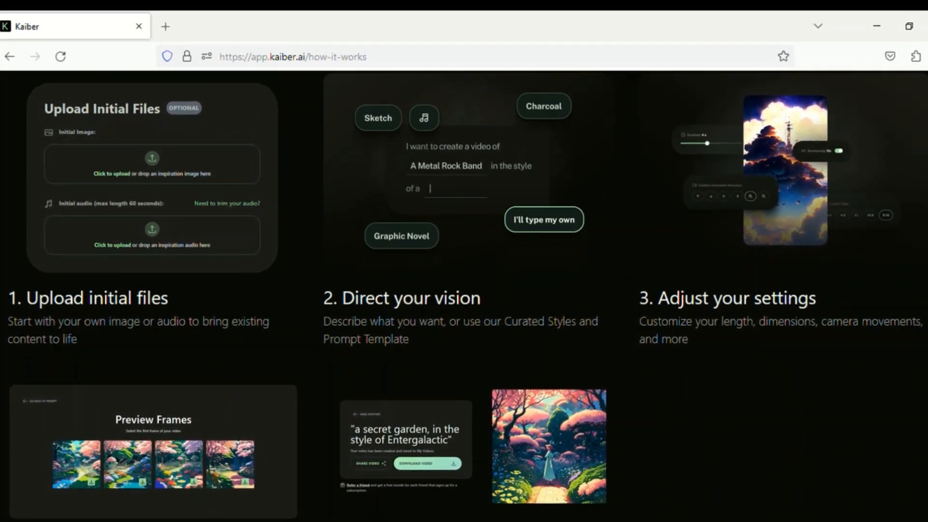
scroll(464, 290, down, 1)
scroll(464, 290, down, 1)
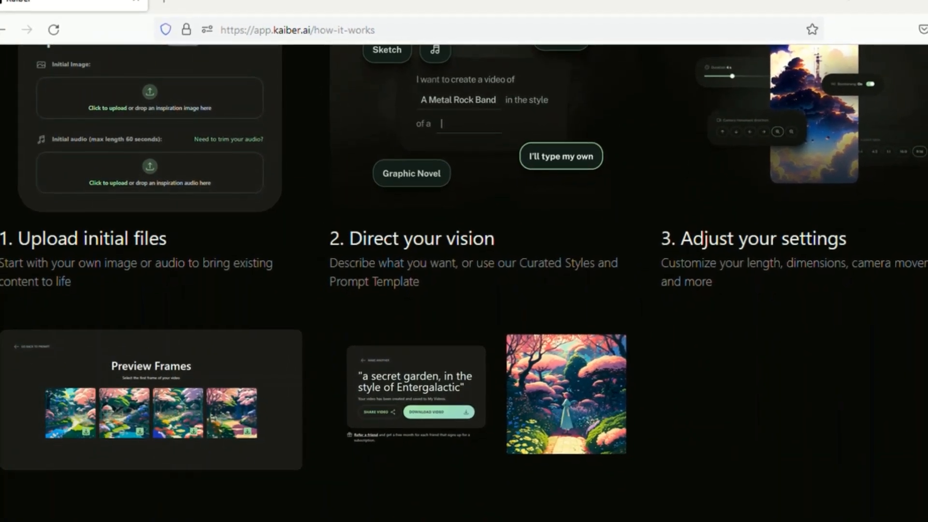
scroll(464, 290, down, 1)
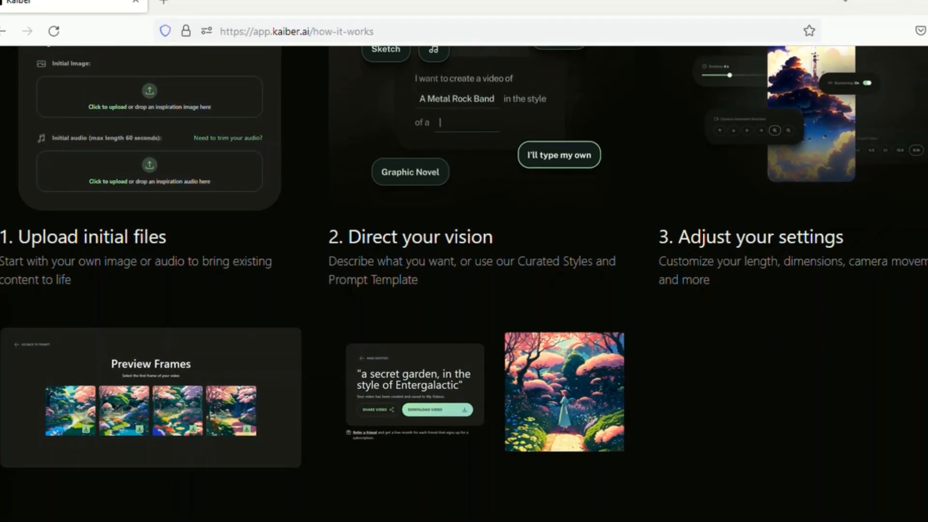
scroll(463, 290, down, 1)
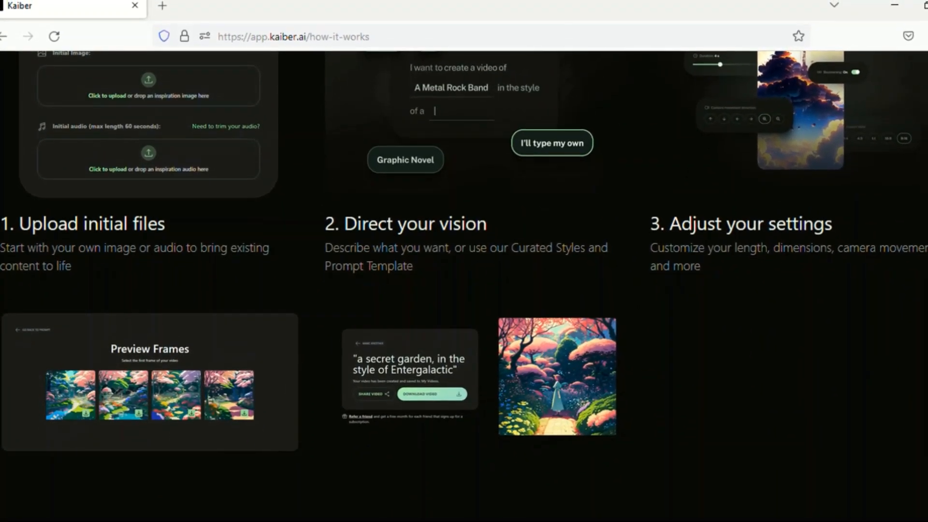
scroll(464, 290, down, 1)
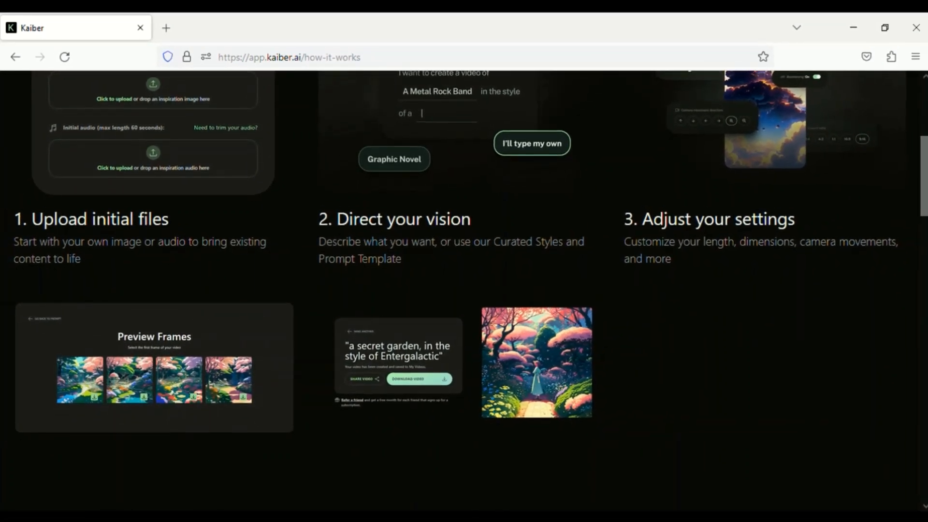
scroll(463, 290, down, 2)
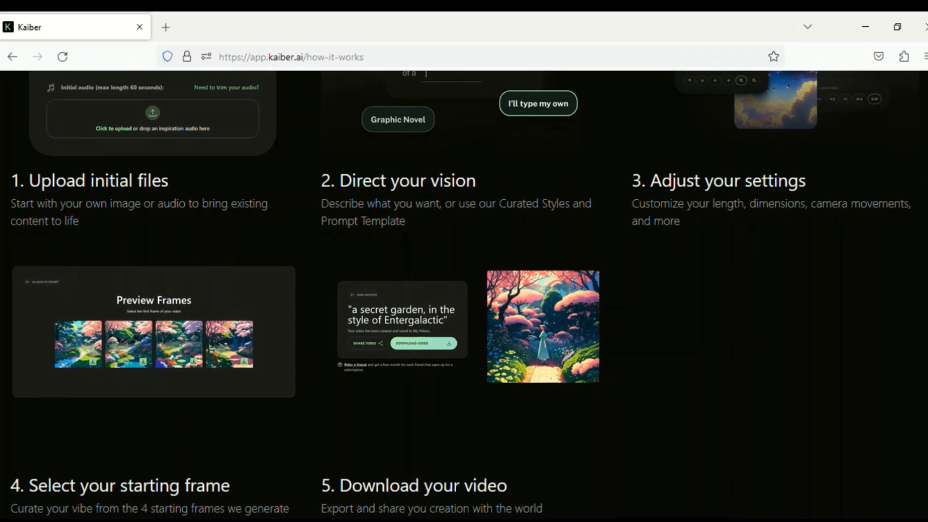
scroll(464, 290, down, 1)
scroll(464, 290, down, 3)
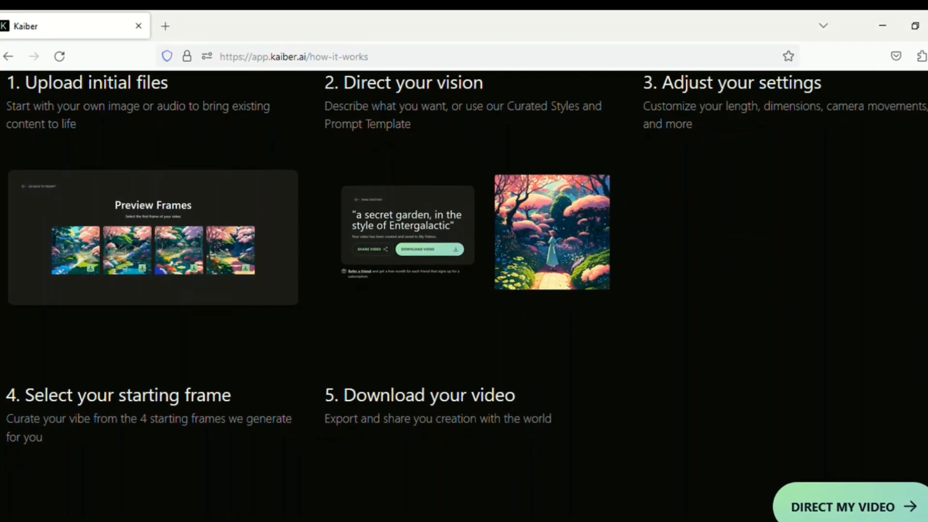
scroll(463, 289, down, 2)
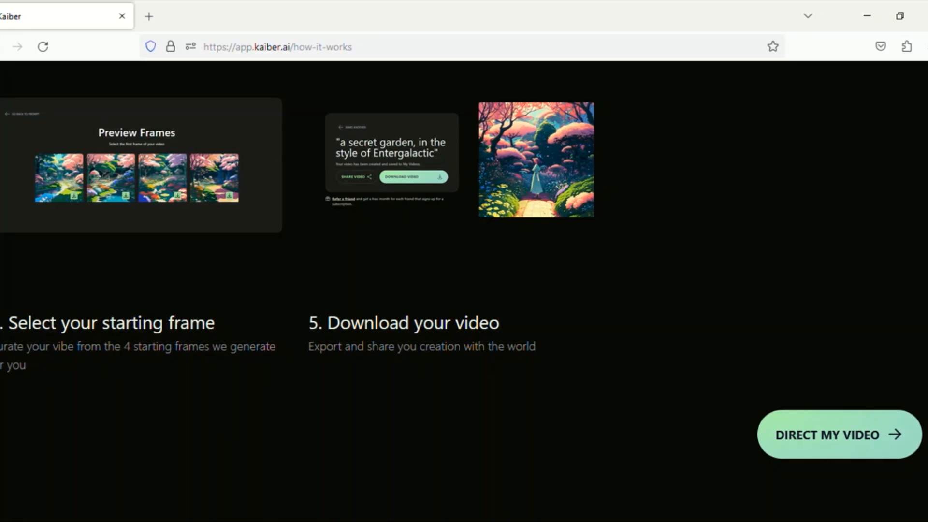
scroll(464, 290, down, 2)
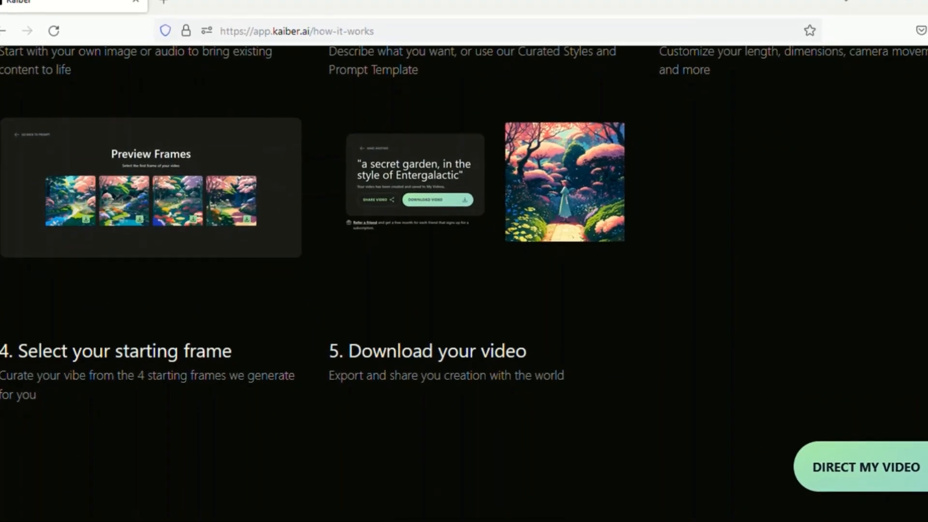
scroll(464, 289, down, 1)
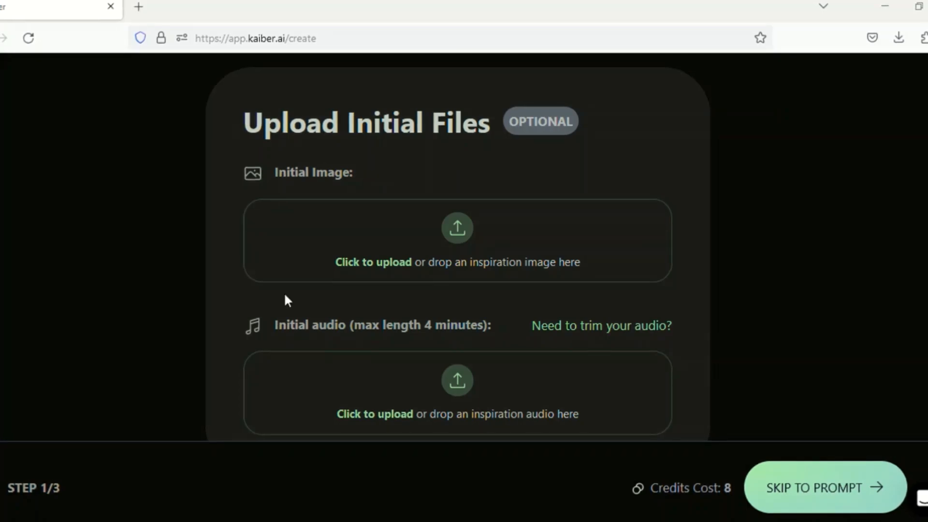
Upload the picture of the superhero hovering against an orange sunset as the initial image and continue to the prompt.
click(310, 319)
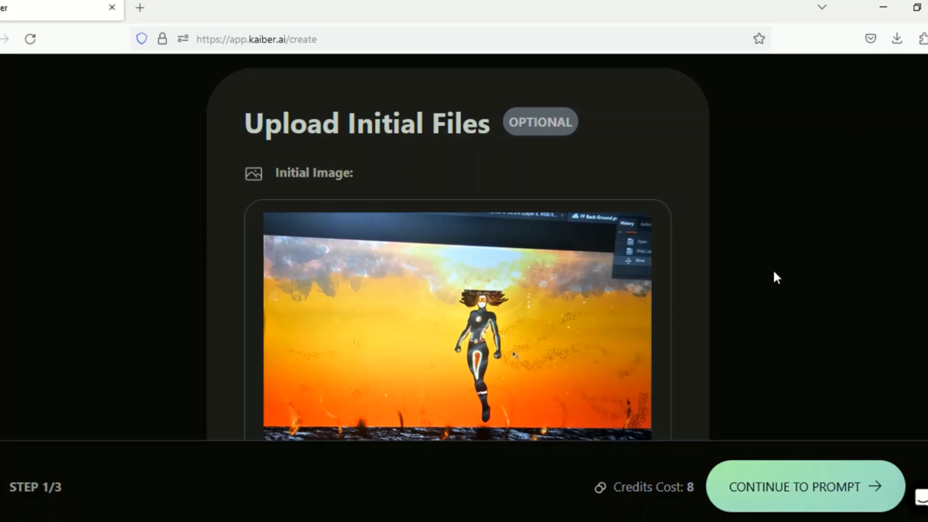
scroll(458, 247, down, 3)
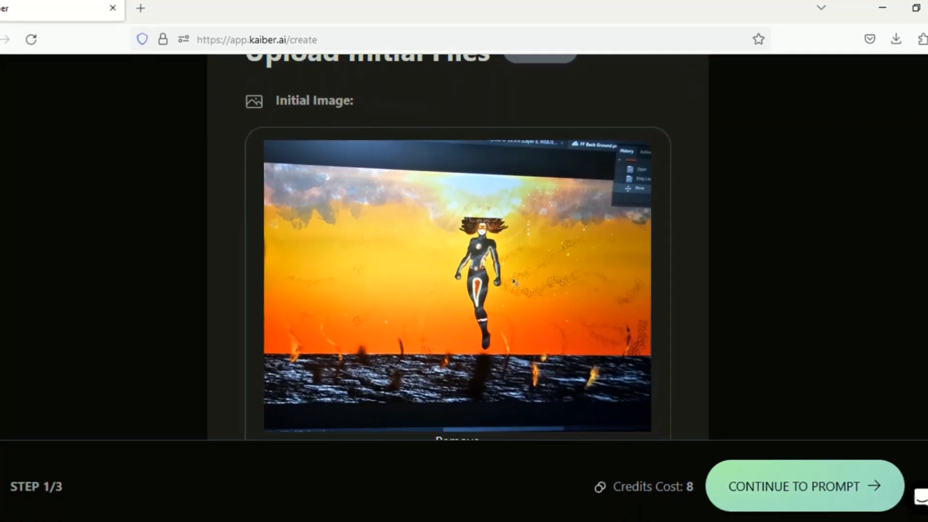
scroll(457, 246, down, 1)
click(820, 498)
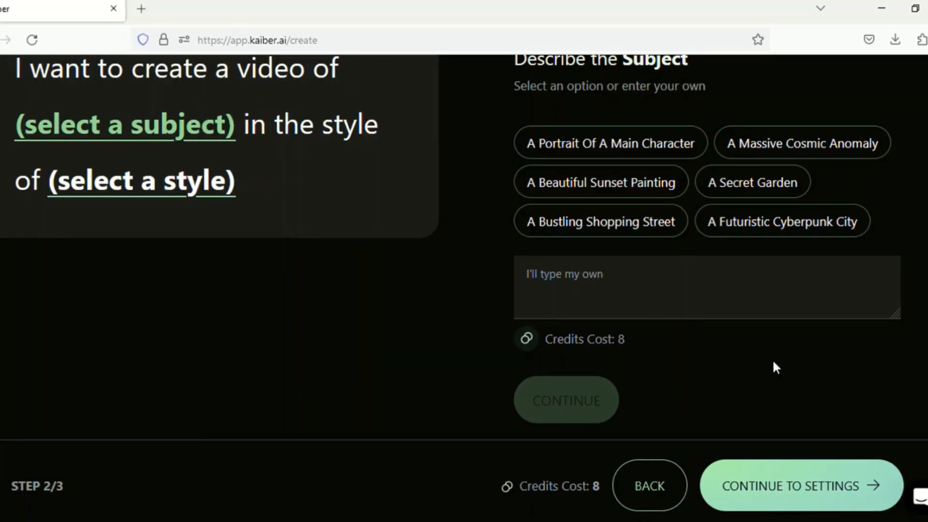
Enter the custom video subject "Specific Super Hero, Flame-Flower morphing to a Beautiful Flame-Flower Sun-Beast" and continue to the style.
click(553, 274)
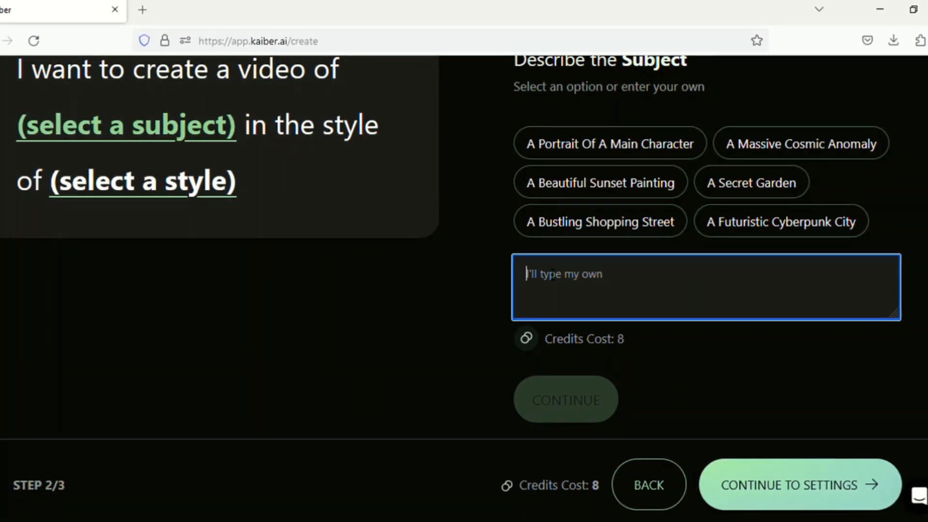
text(Specific Supe)
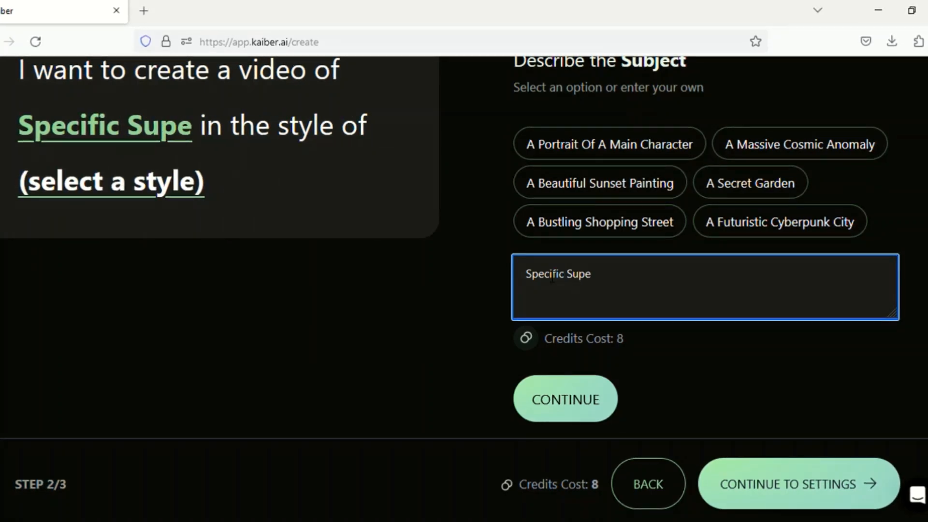
text(r Hero)
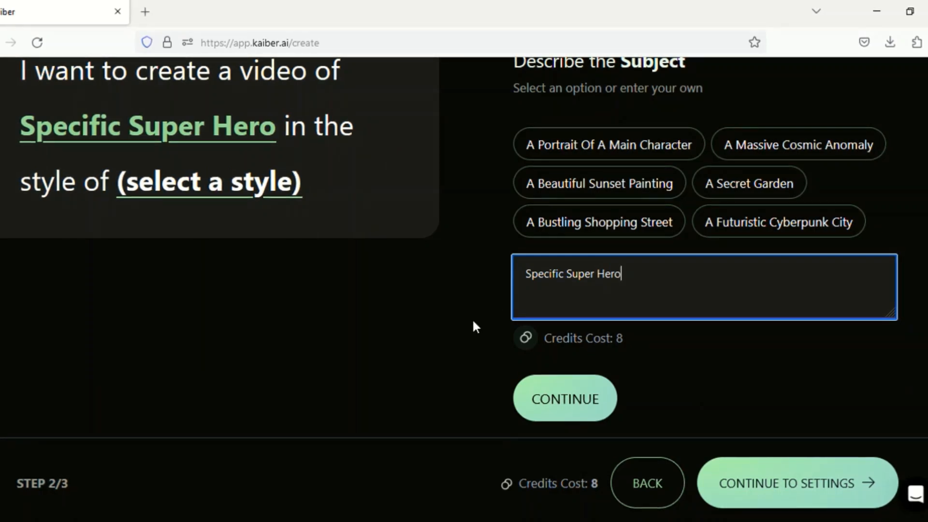
text(, F)
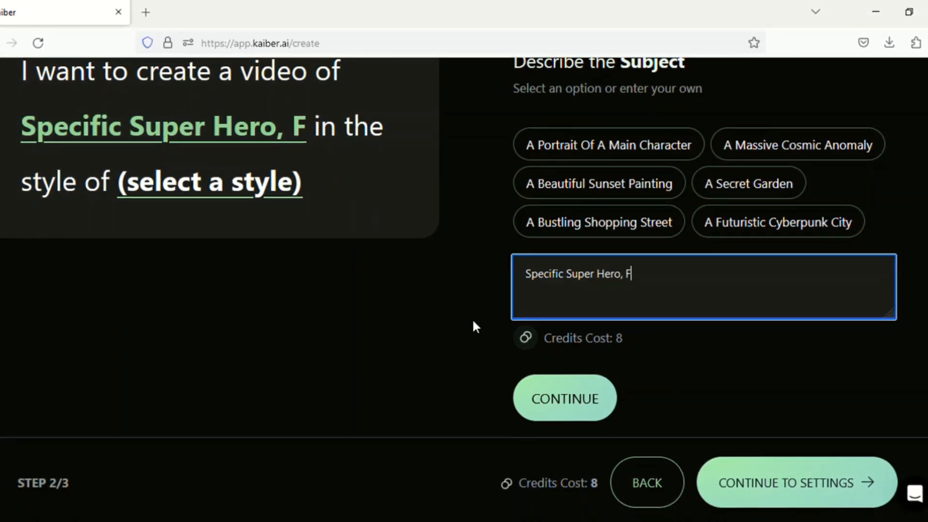
text(lame-Flower)
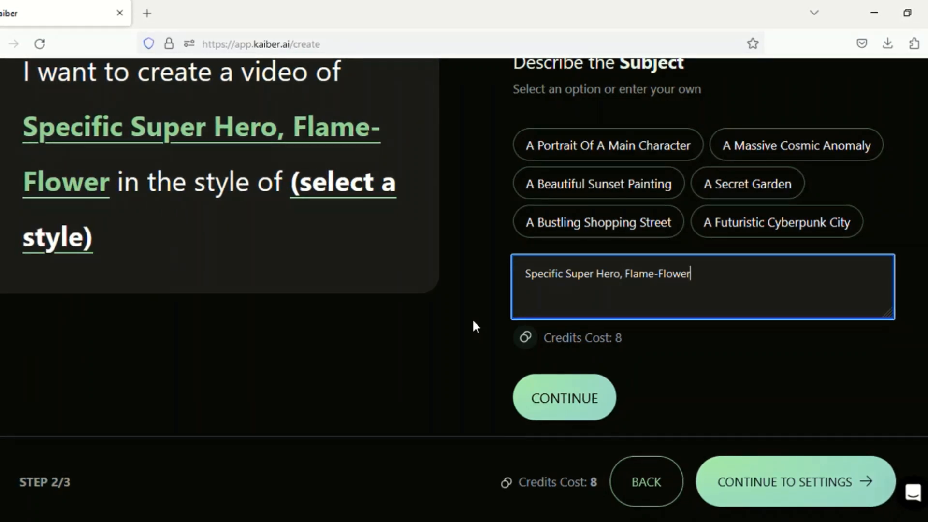
text( morp)
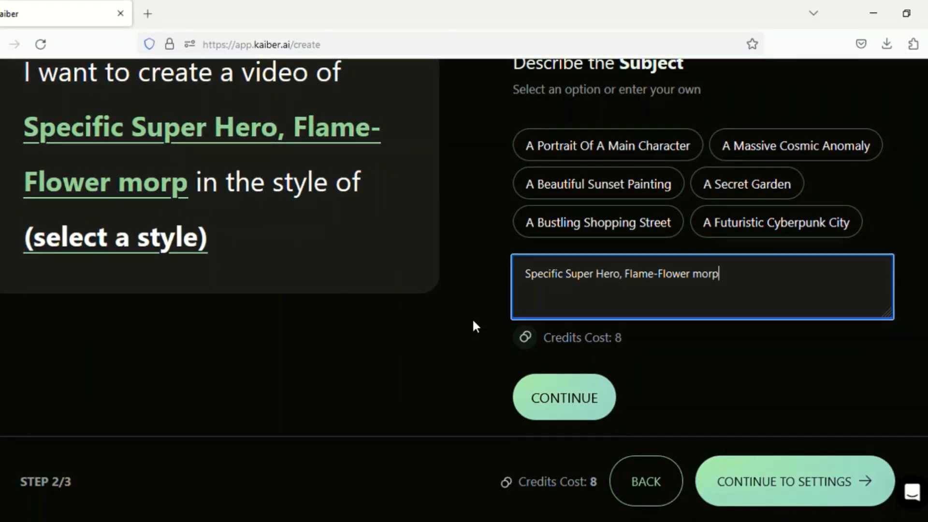
text(hing)
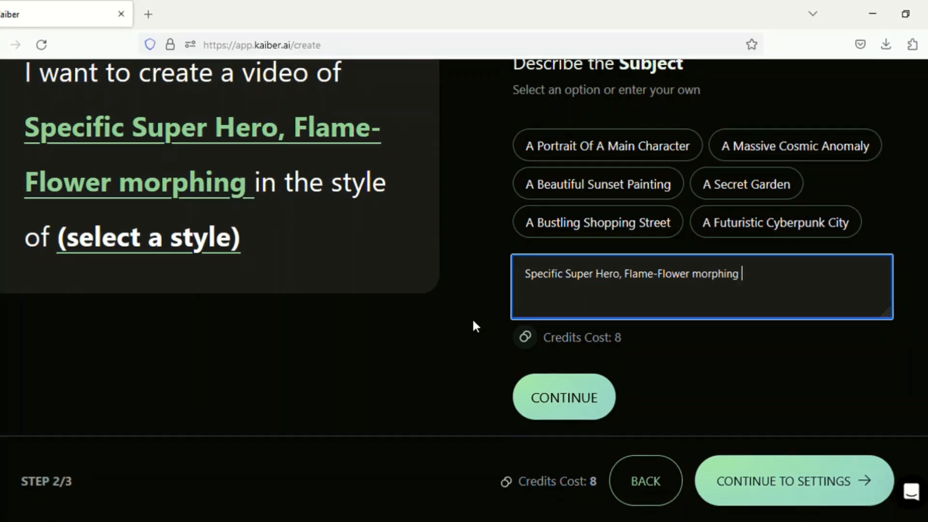
text( to a )
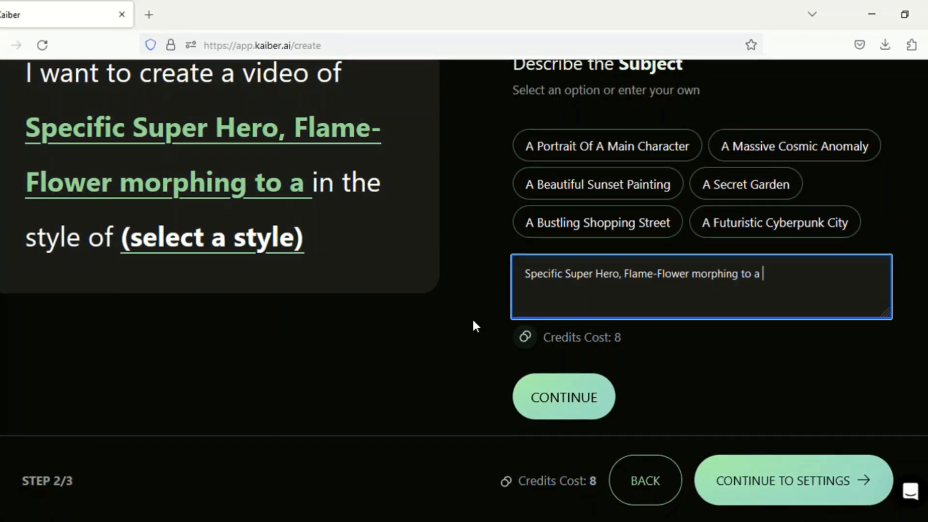
text(Beau)
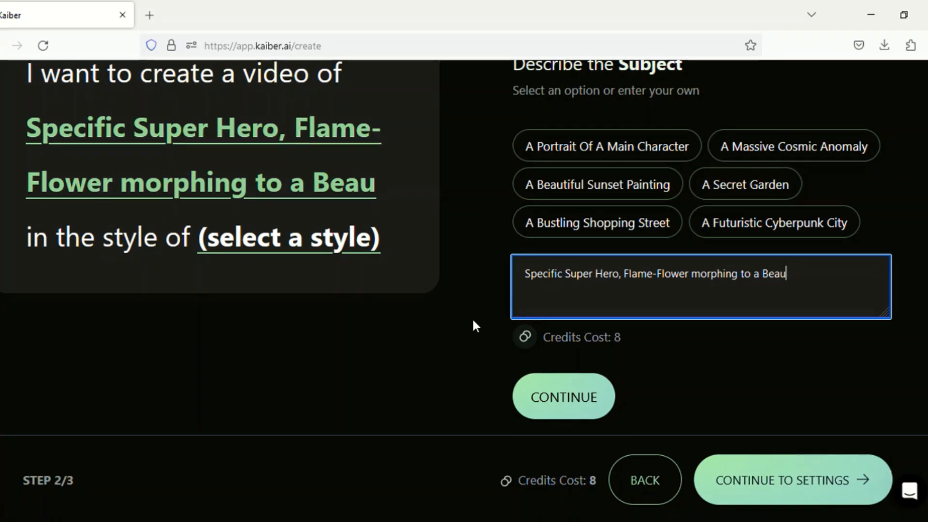
text(tiful)
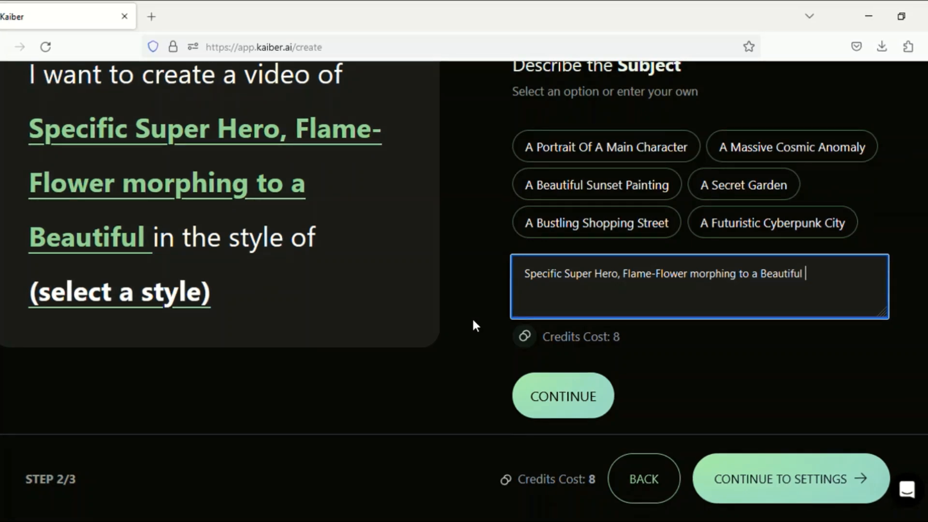
text( Flame)
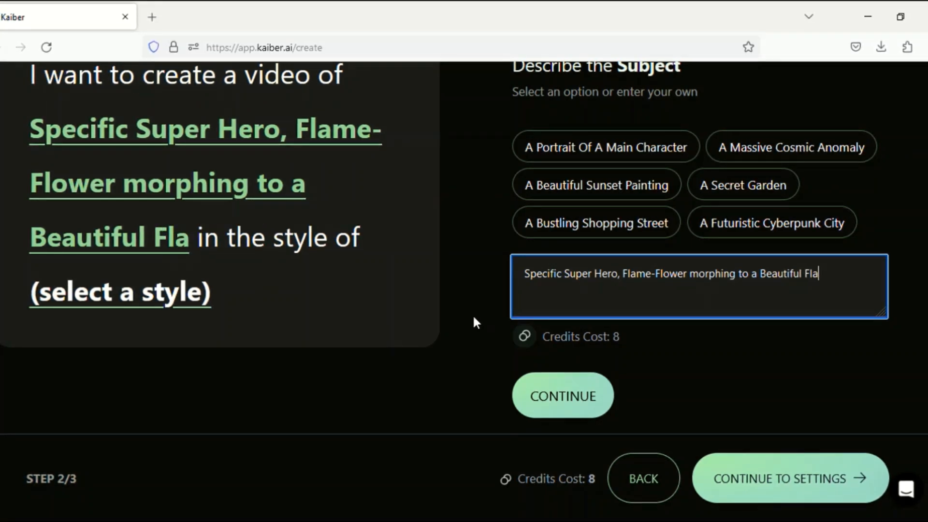
text(-F)
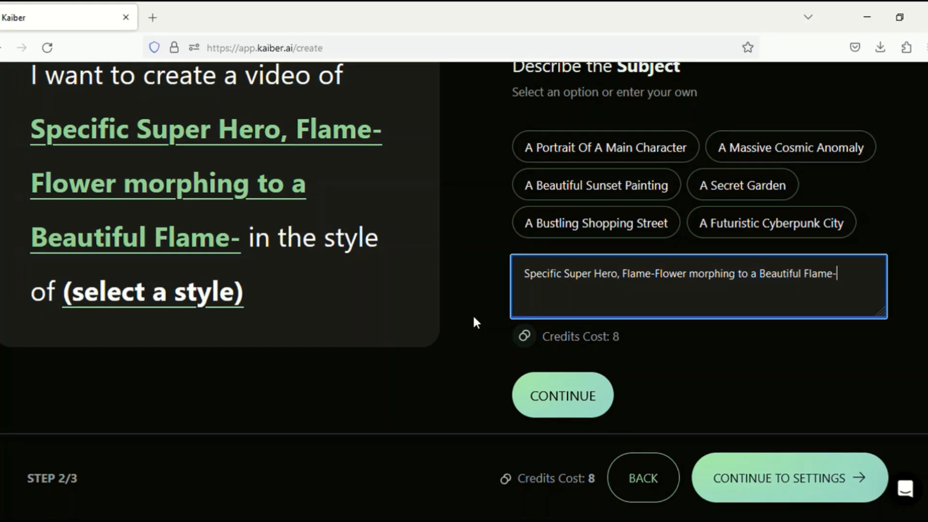
text(lower)
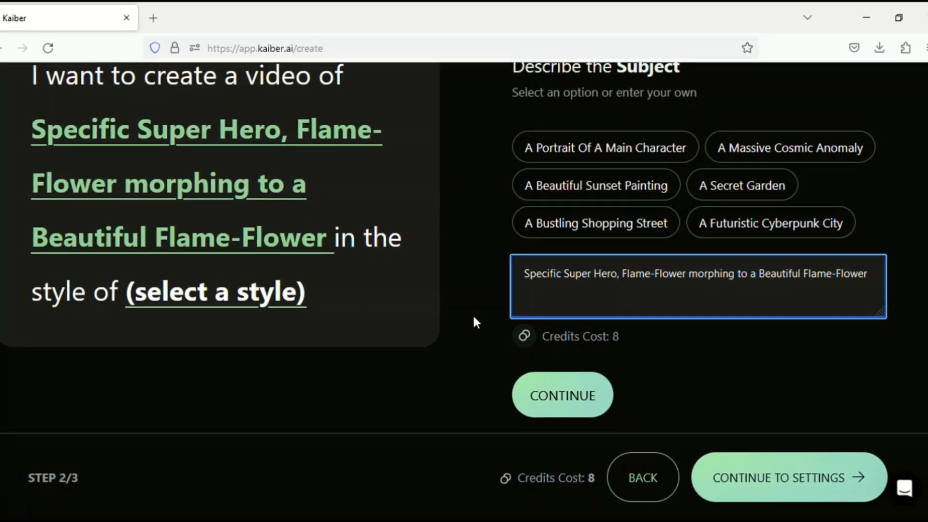
text( Sun-Beast)
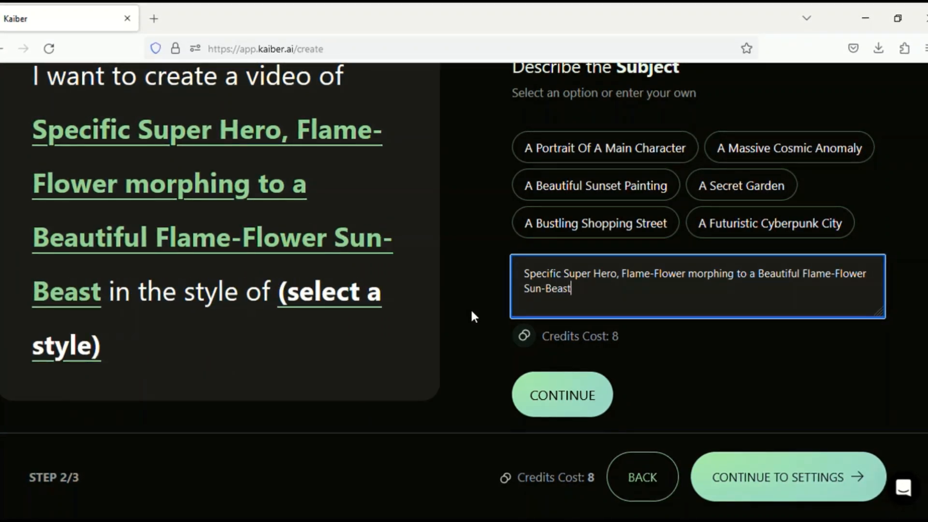
click(559, 404)
Enter the custom art style "Dancing to medium rock music, in the style of moving to the beat" for the video prompt.
click(540, 381)
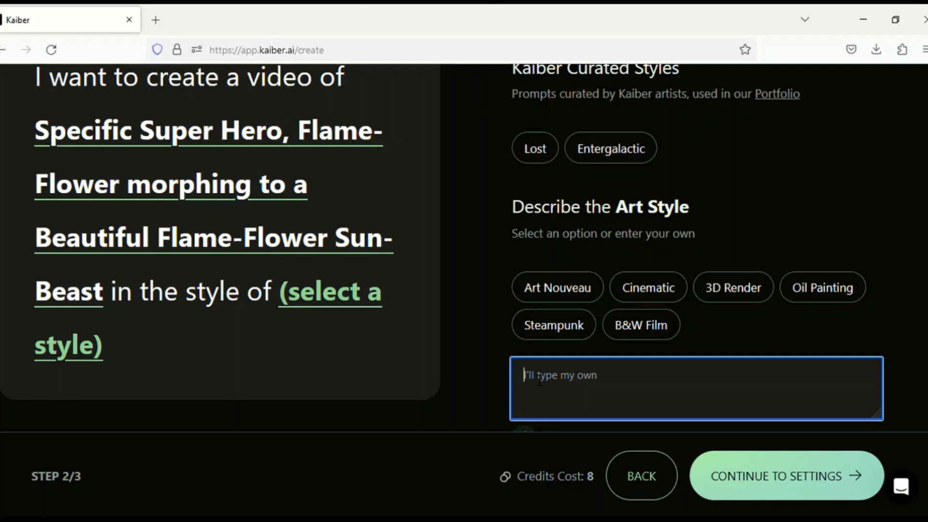
text(Dancin)
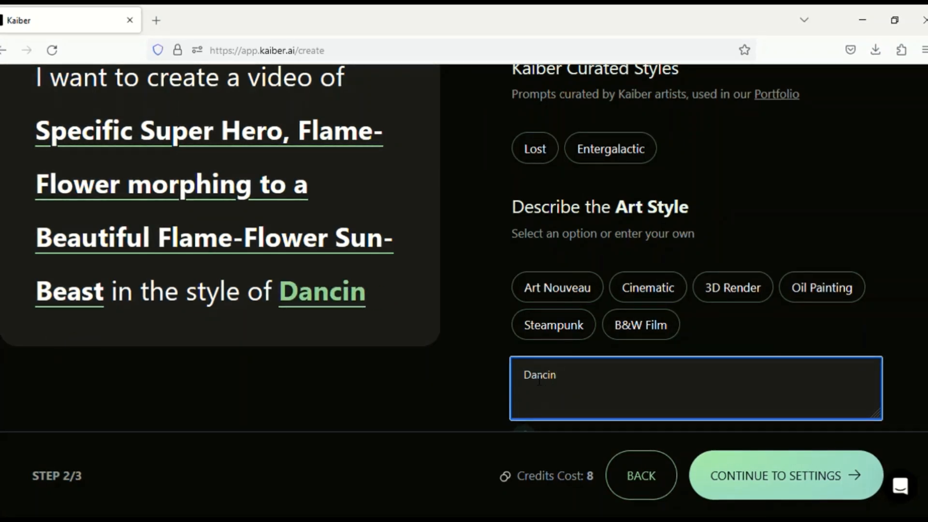
text(g t)
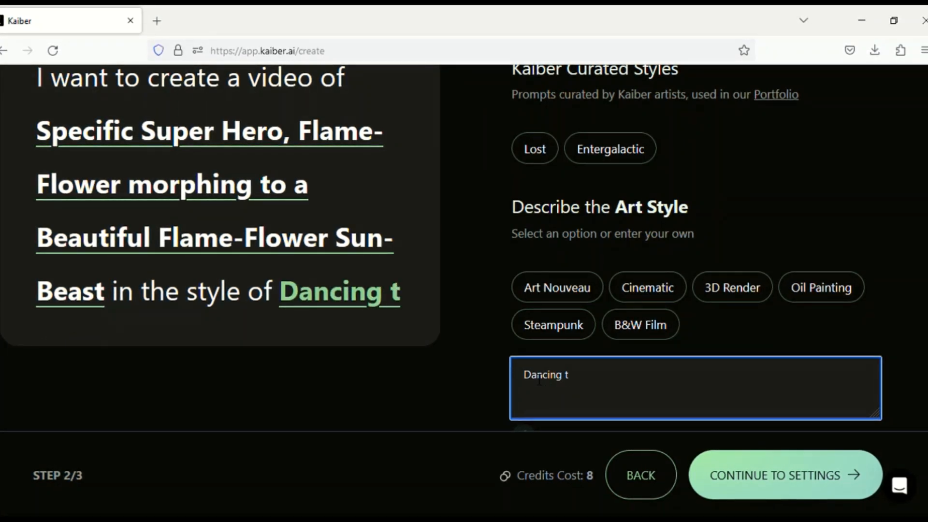
text(o me)
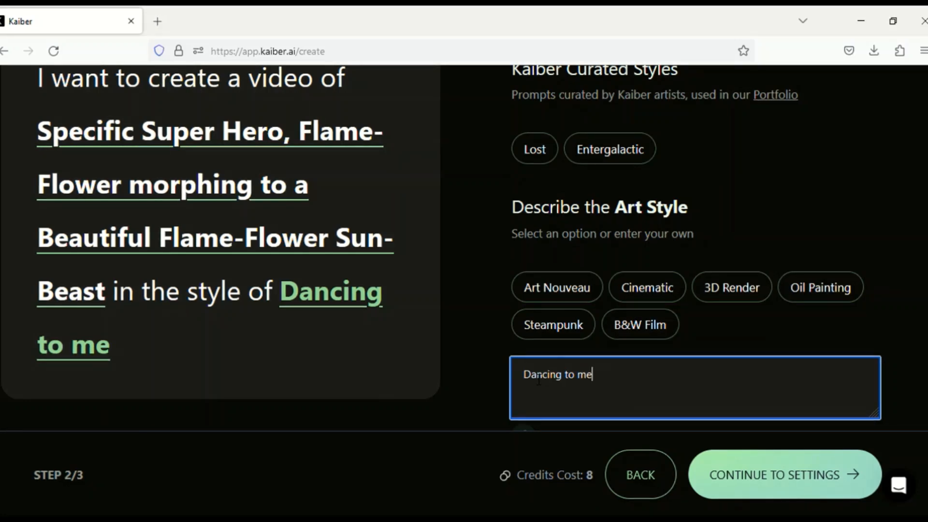
text(dium rock music)
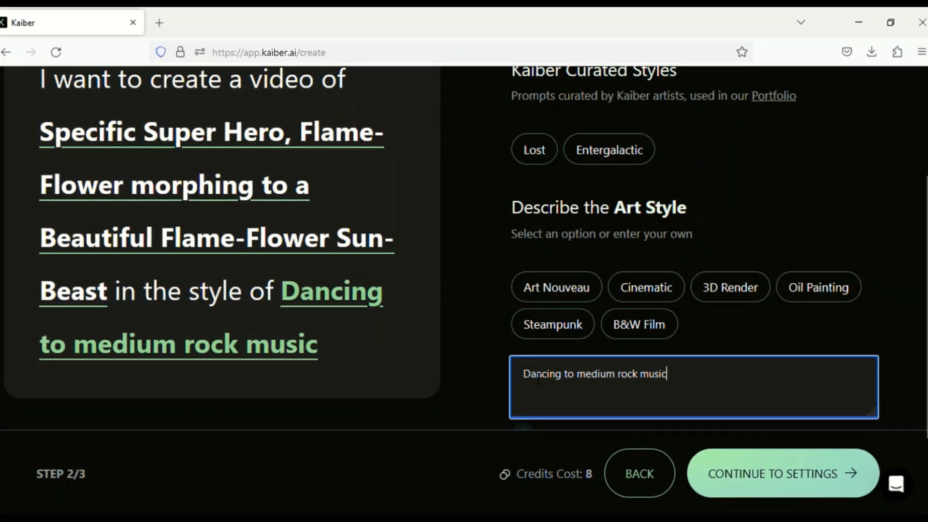
text(, in the st)
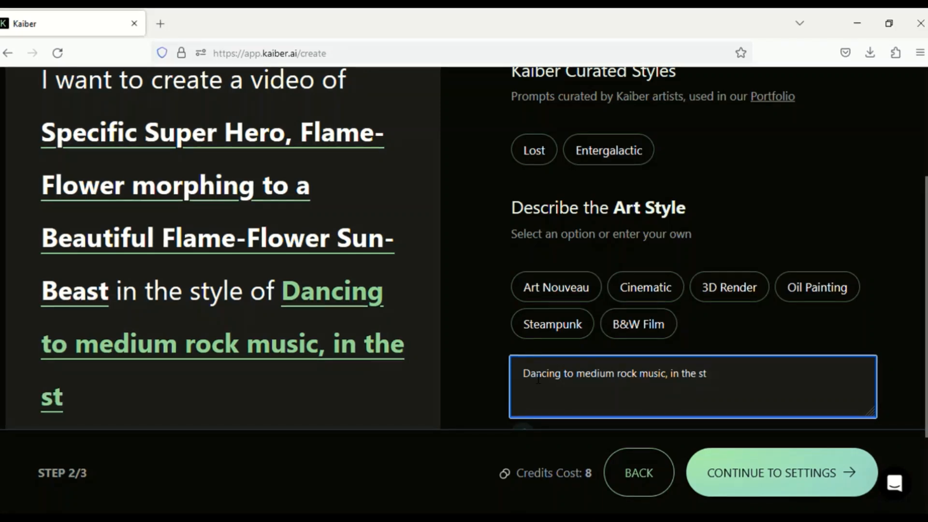
text(yle of mo)
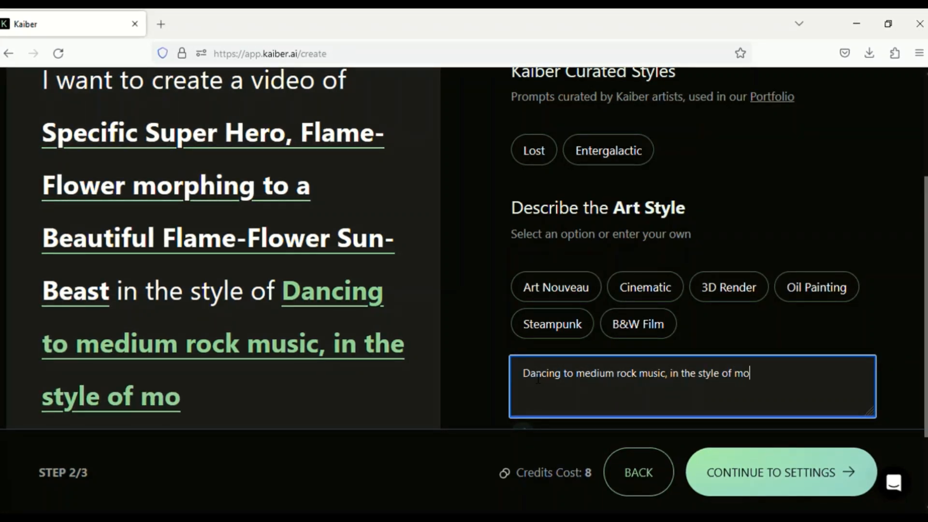
text(ving to the)
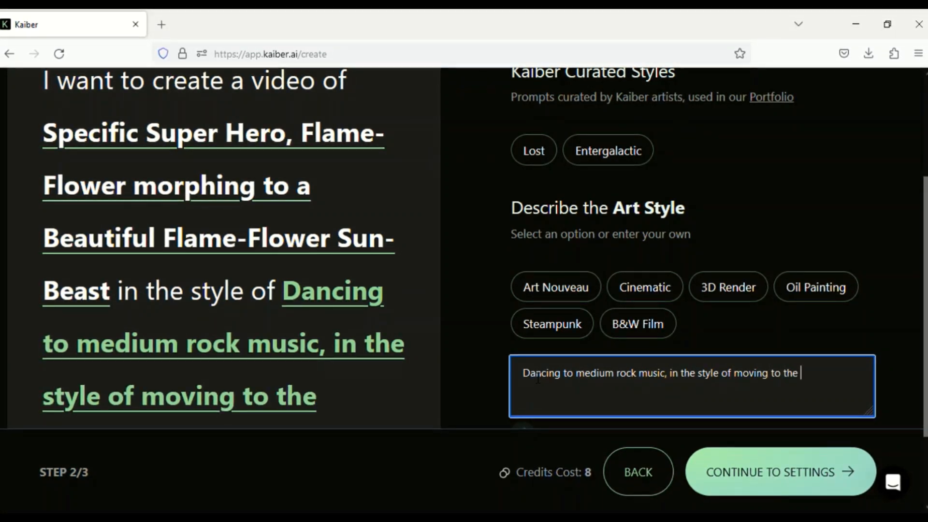
text( beat)
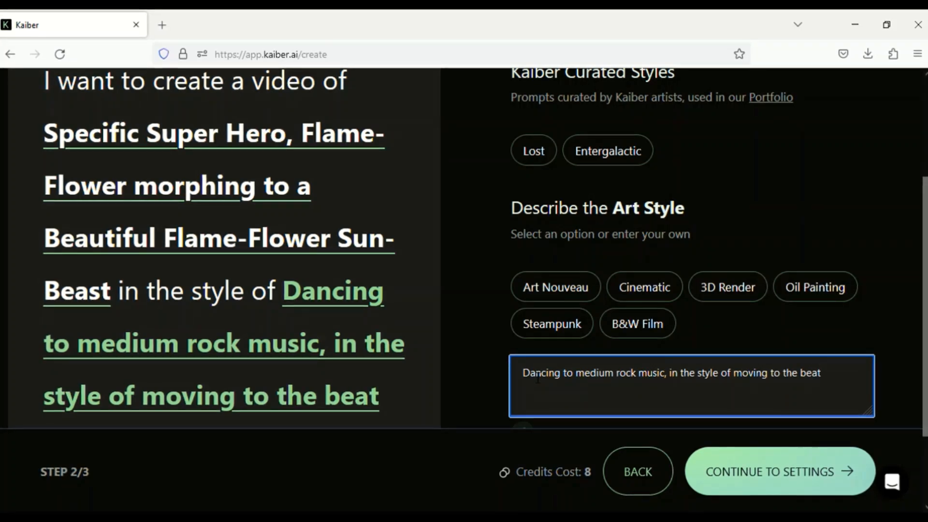
Continue to the video settings, set the duration to 30 s and generate the video.
click(764, 478)
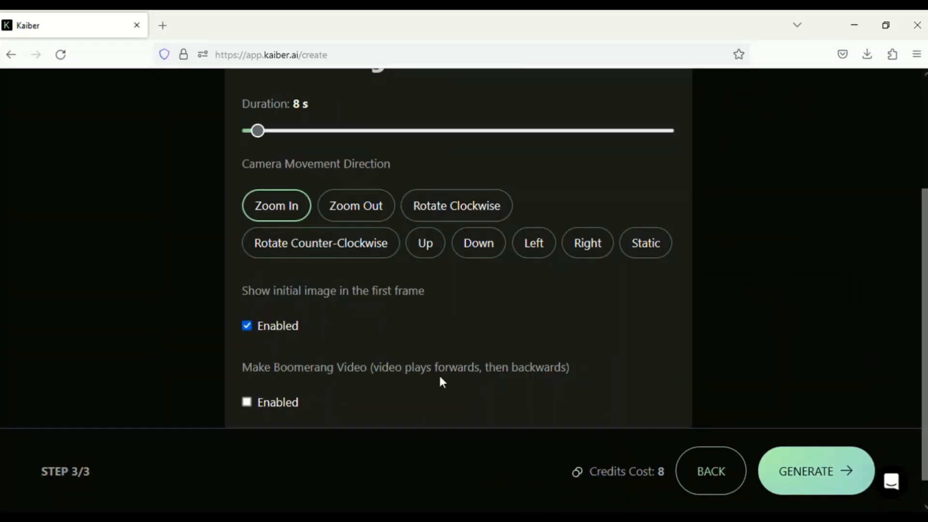
drag(258, 130, 298, 131)
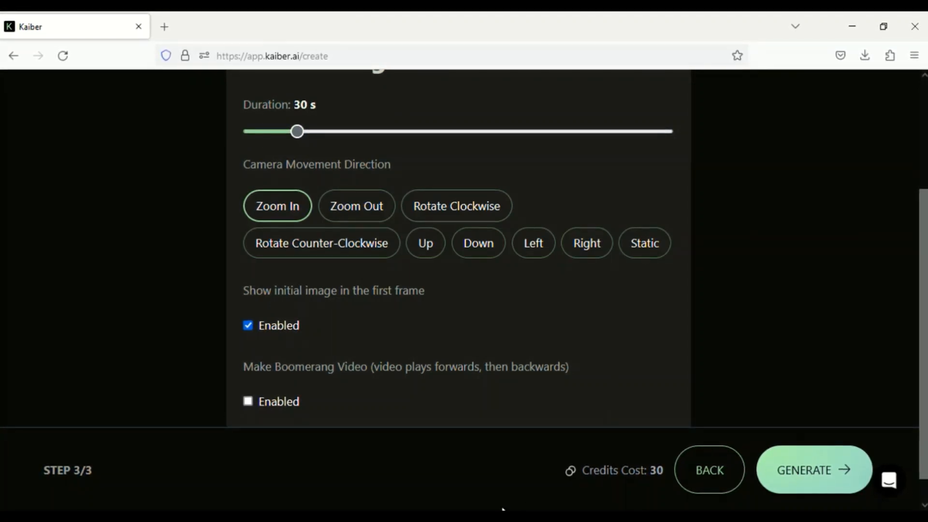
click(816, 480)
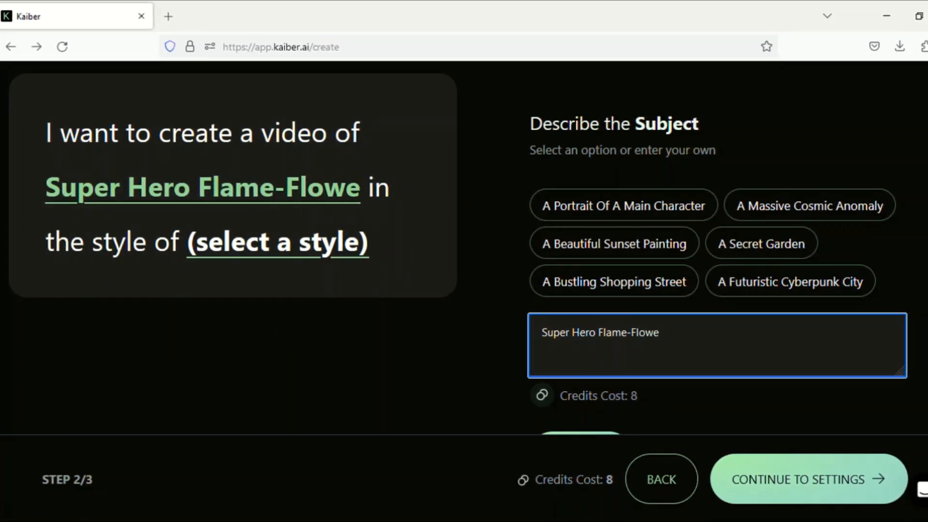
Enter the custom video subject "Super Hero Flame-Flower Defeating Evil Ice Villain" and continue to the style.
text(feating Evil)
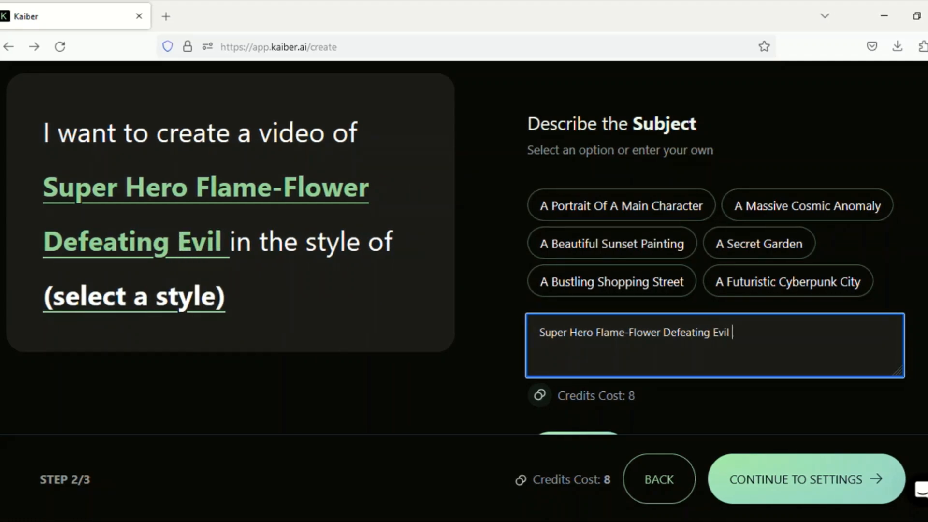
text( Ice V)
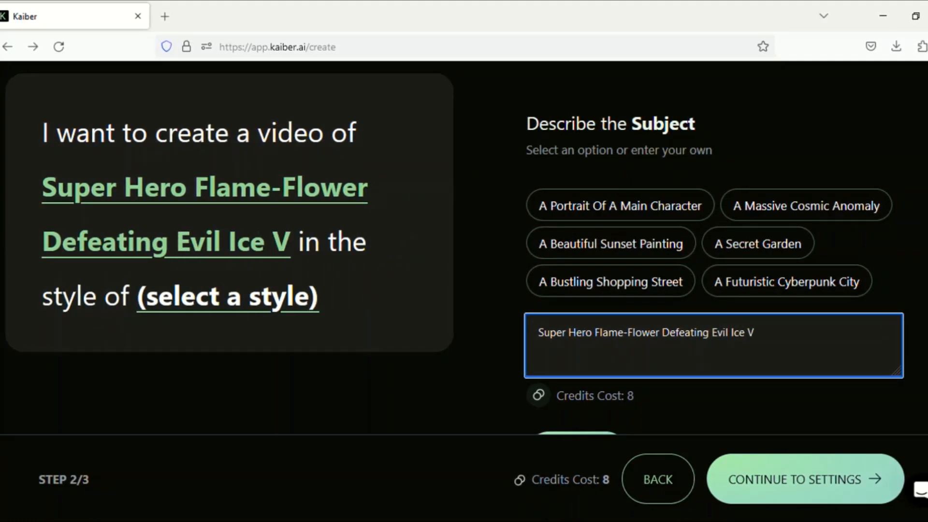
text(illain,)
key(BackSpace)
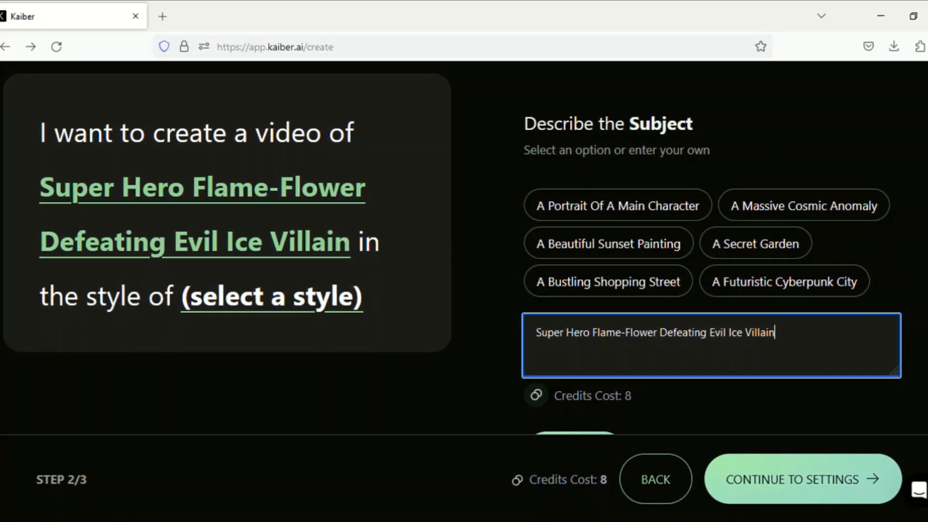
scroll(741, 468, down, 2)
click(597, 410)
Enter the custom art style "Epic Action Battle" and continue to the video settings.
click(549, 385)
text(Epi)
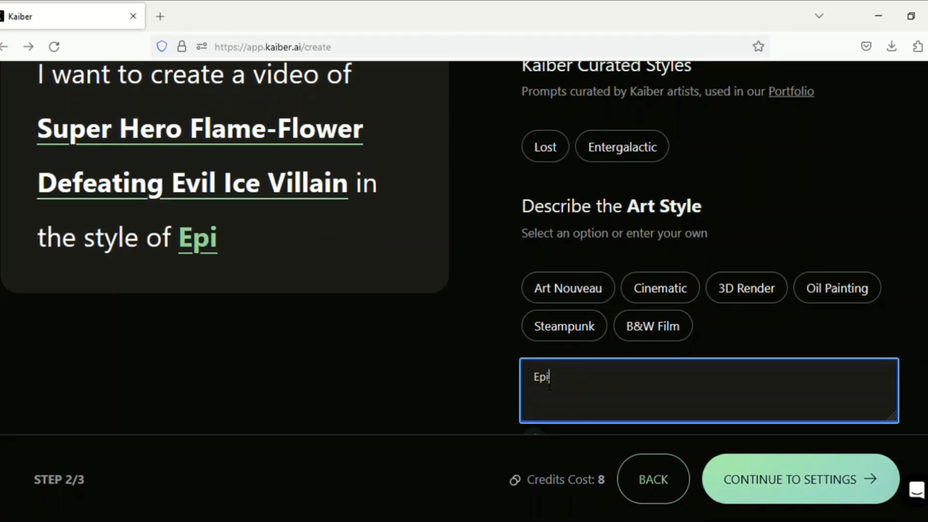
text(c Action Battle)
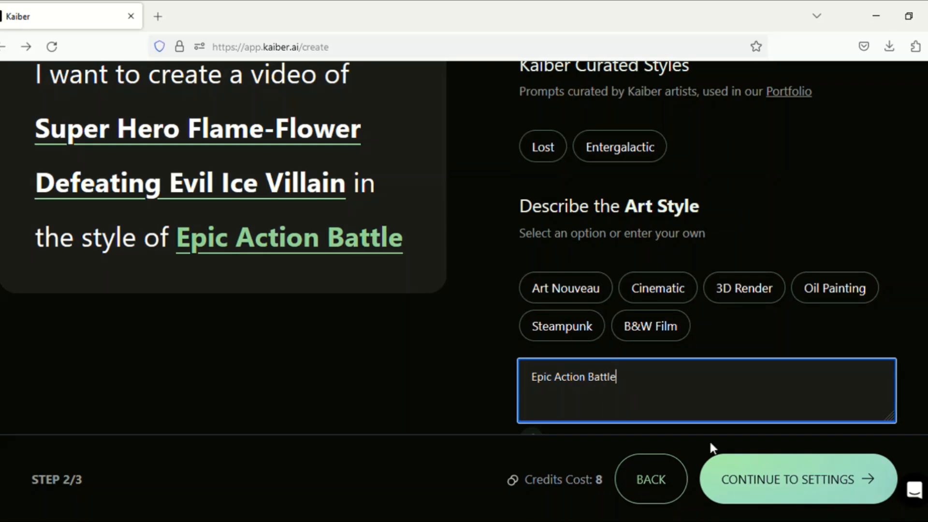
scroll(652, 406, down, 2)
click(652, 406)
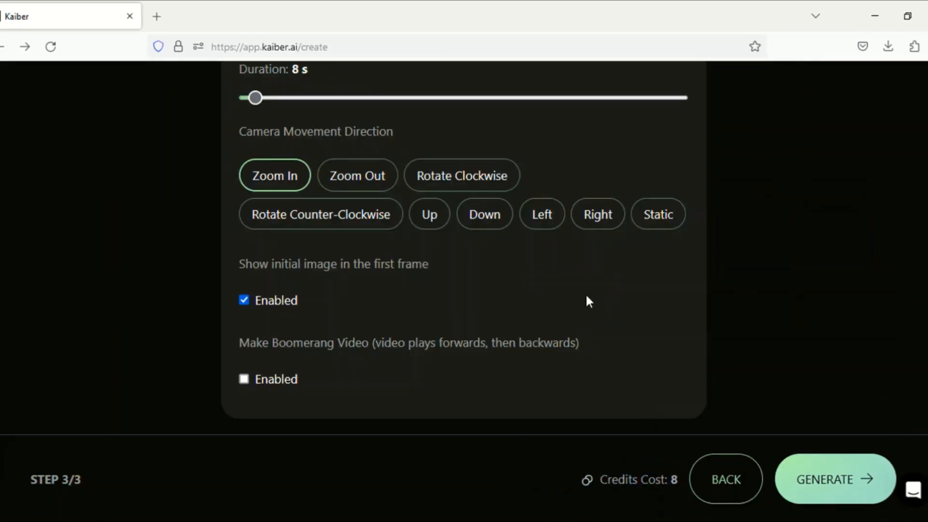
Set the duration of the battle video to 30 s.
drag(274, 99, 295, 96)
scroll(461, 242, up, 2)
scroll(875, 364, up, 2)
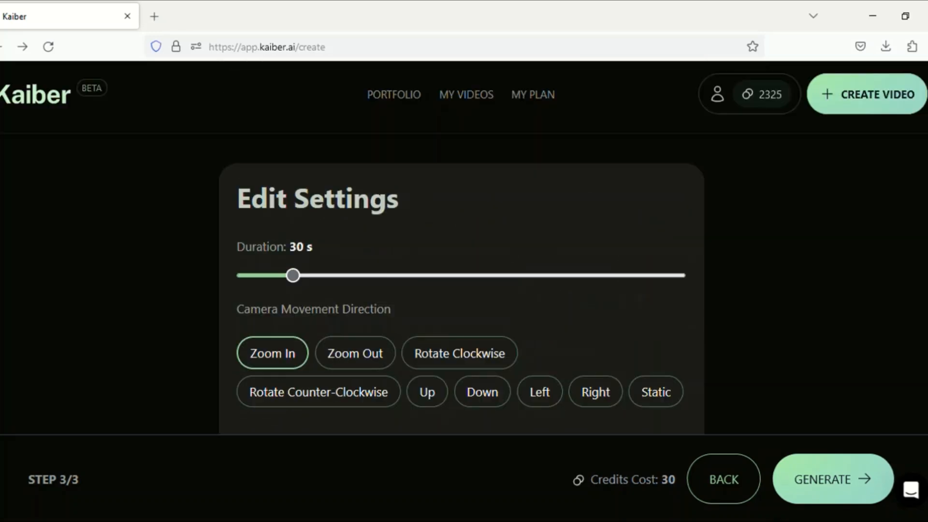
scroll(876, 364, down, 5)
Go back to the prompt, append "with her 'fire powers'" to the subject and return to the video settings.
click(726, 485)
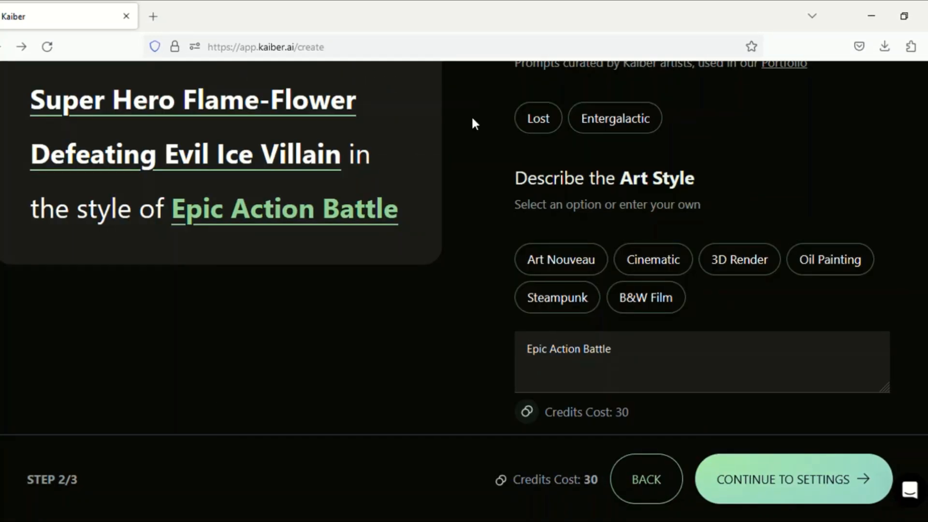
click(284, 110)
click(778, 282)
text(wi)
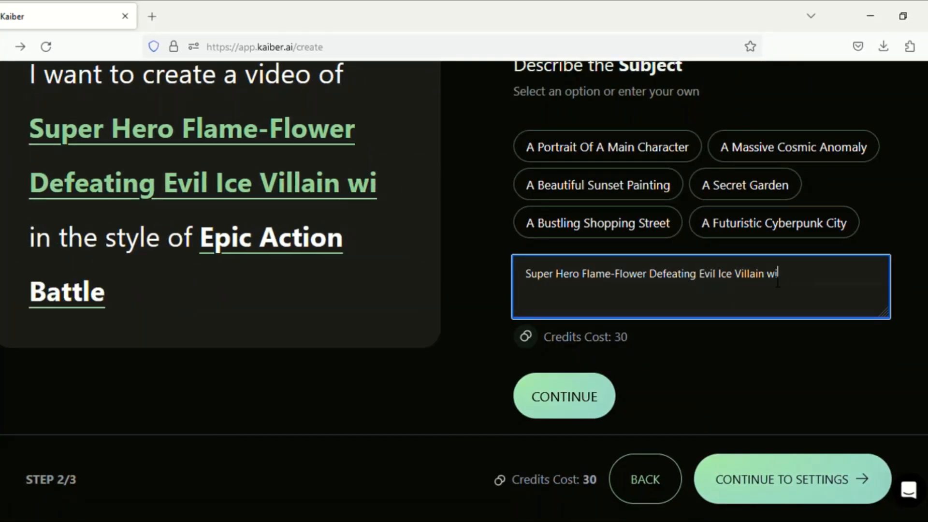
text(th her 'fire powers')
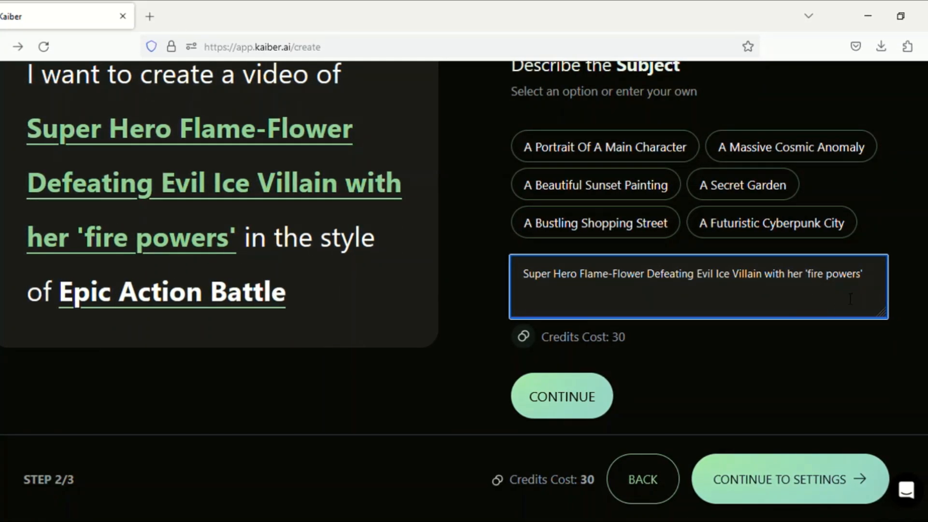
click(570, 406)
scroll(571, 405, down, 3)
click(575, 402)
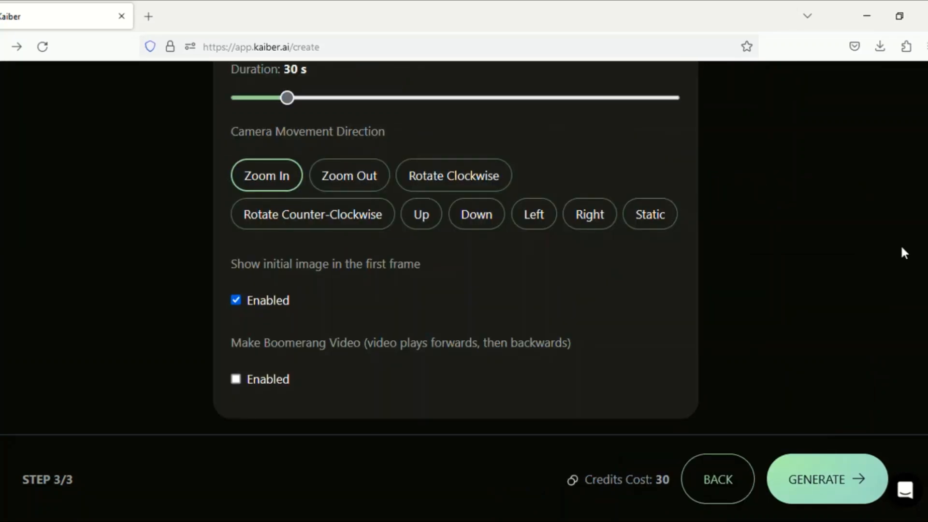